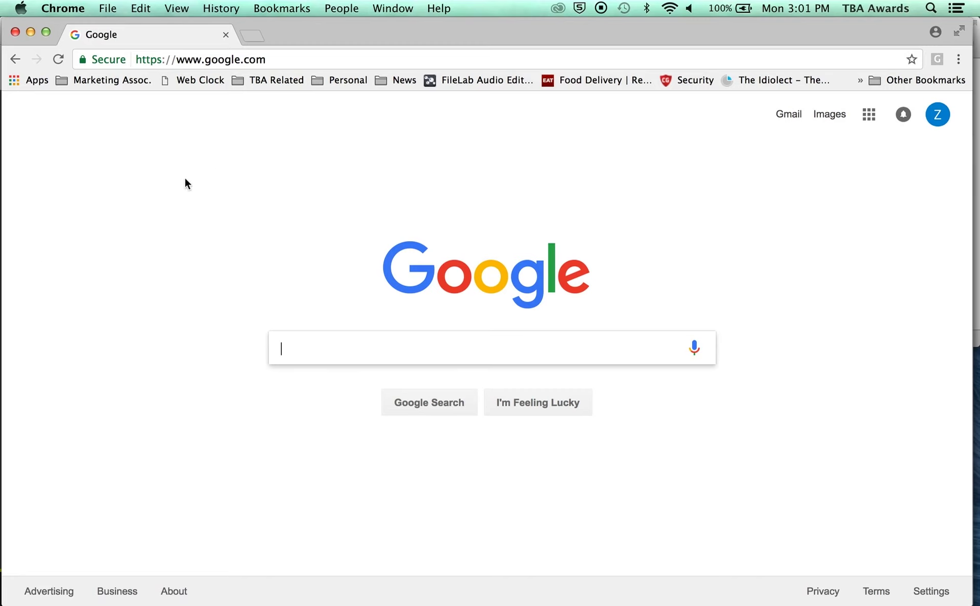
Step: Go to awards.theatrebayarea.org in Chrome to load the What's Playing show listings
left_click(321, 61)
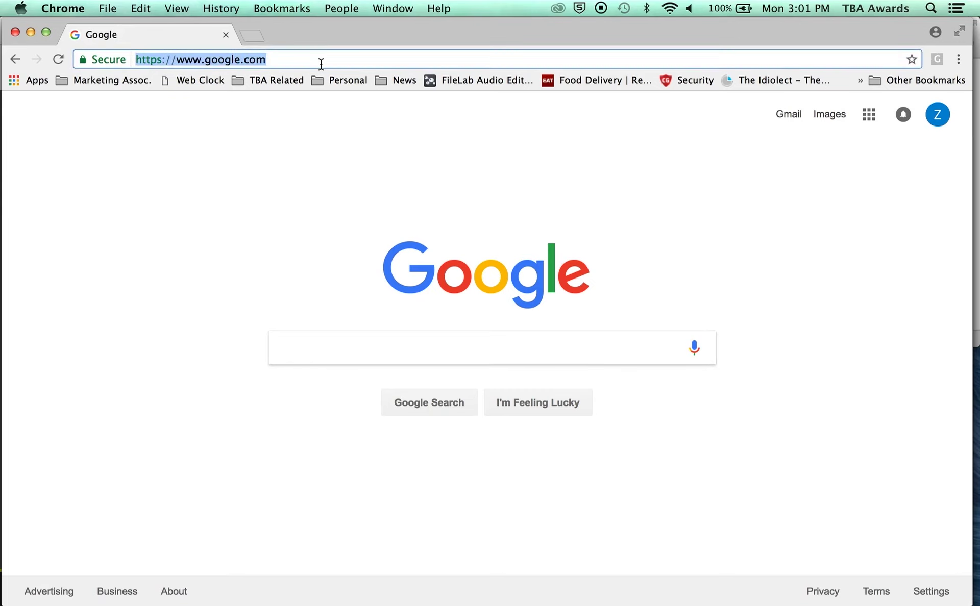
type("awards.th")
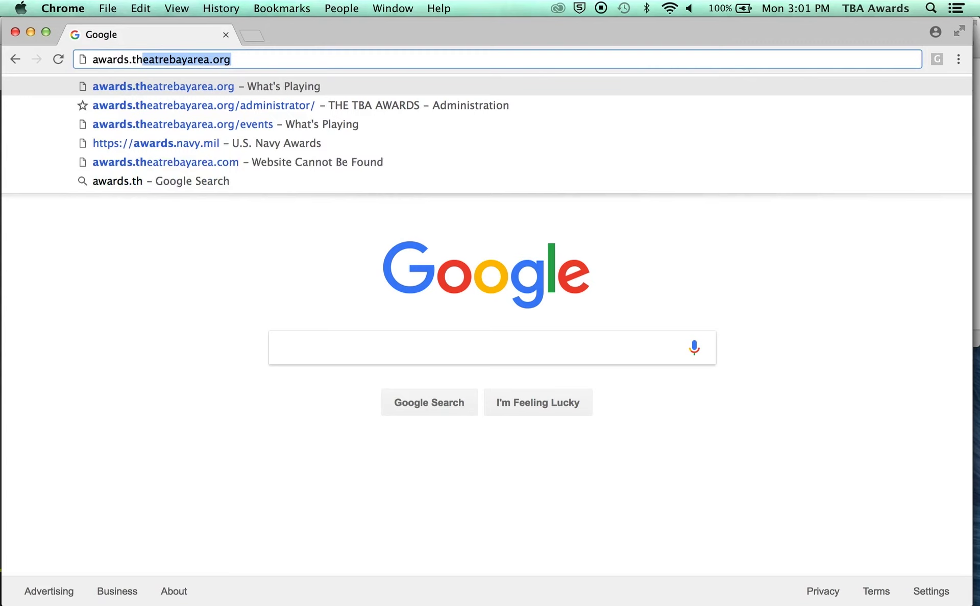
type("eatrebya")
key("BackSpace")
key("BackSpace")
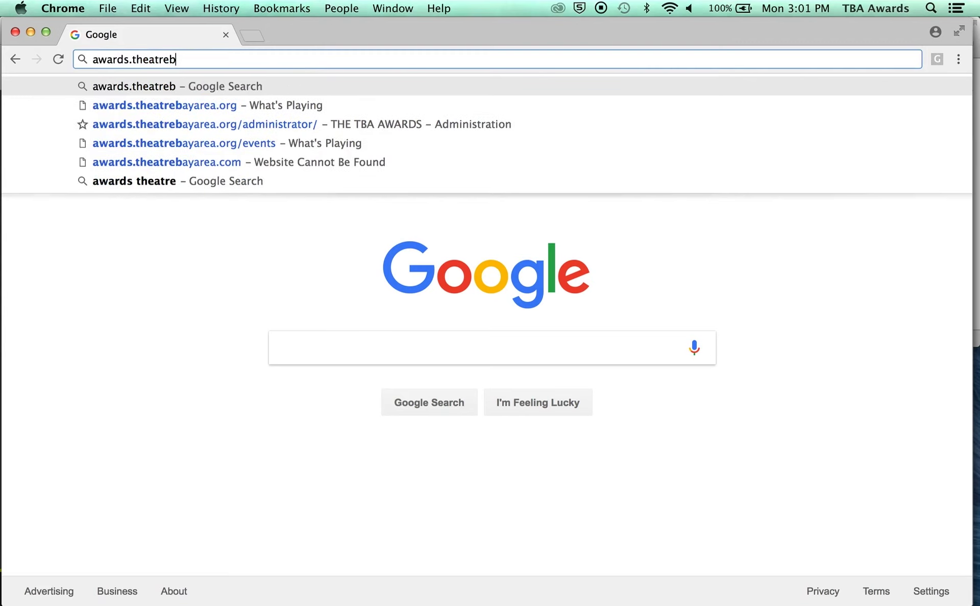
type("ayarea.org")
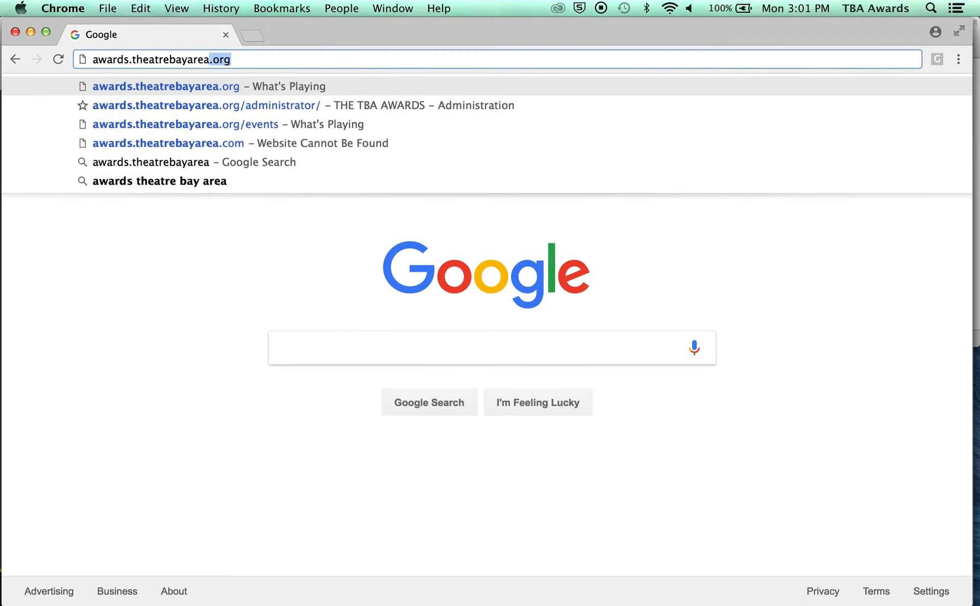
key("Return")
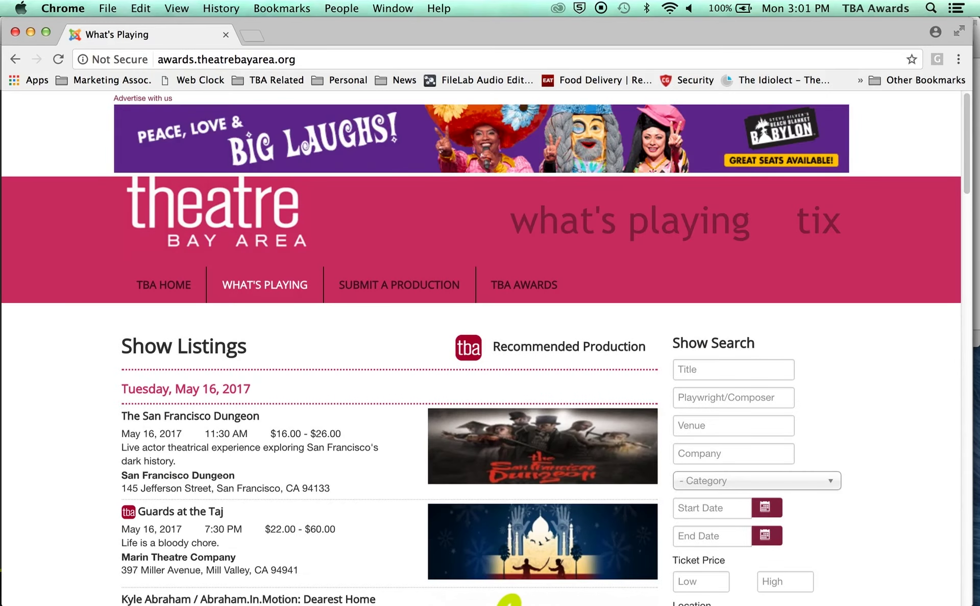
scroll(323, 491, "down", 5)
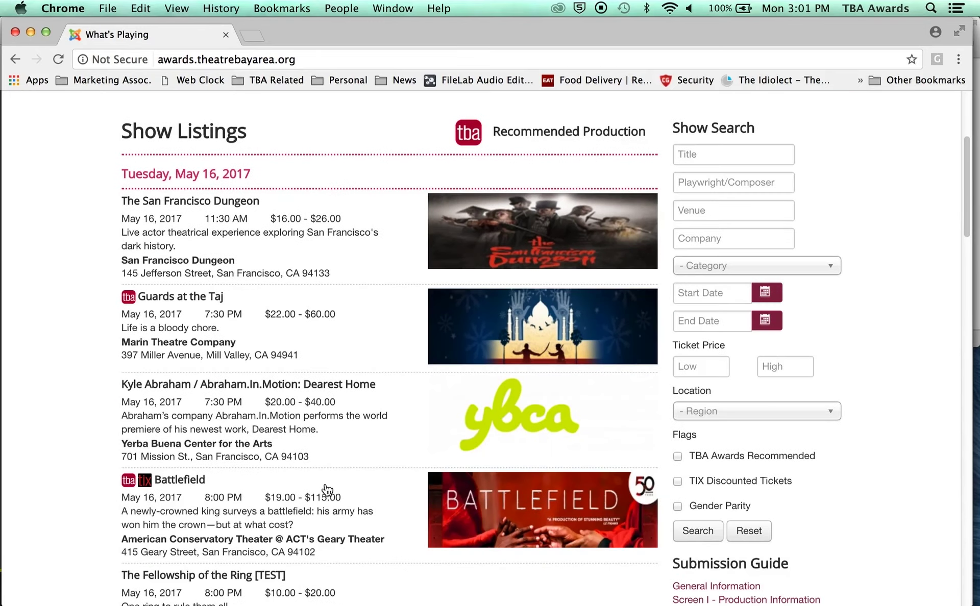
scroll(327, 491, "up", 3)
scroll(327, 491, "down", 3)
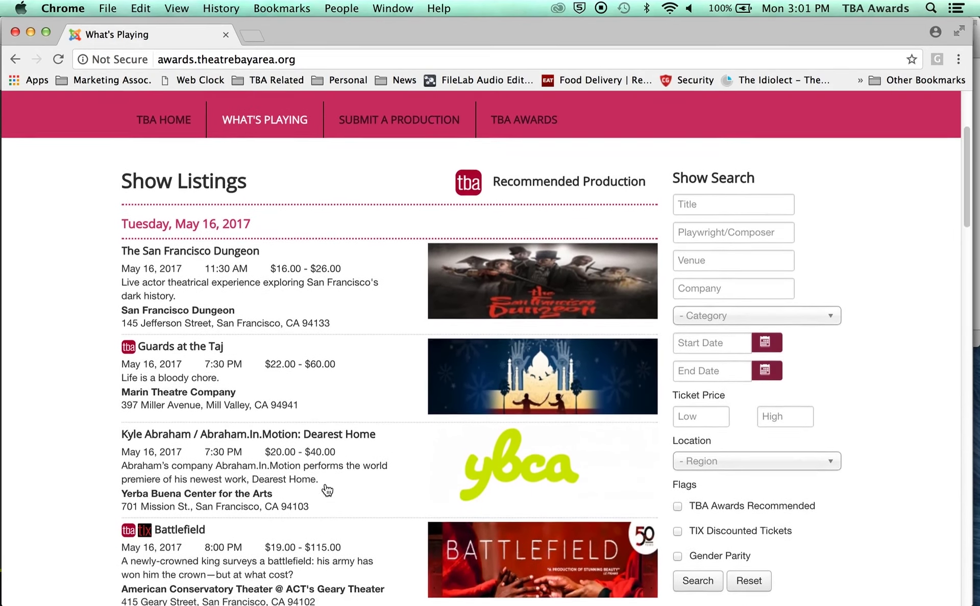
scroll(327, 491, "down", 15)
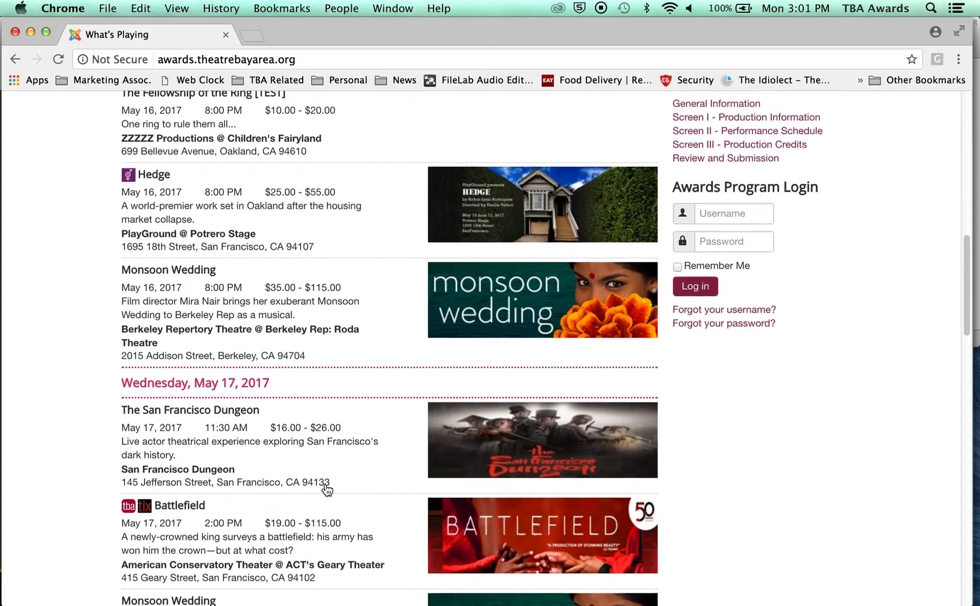
scroll(326, 491, "down", 16)
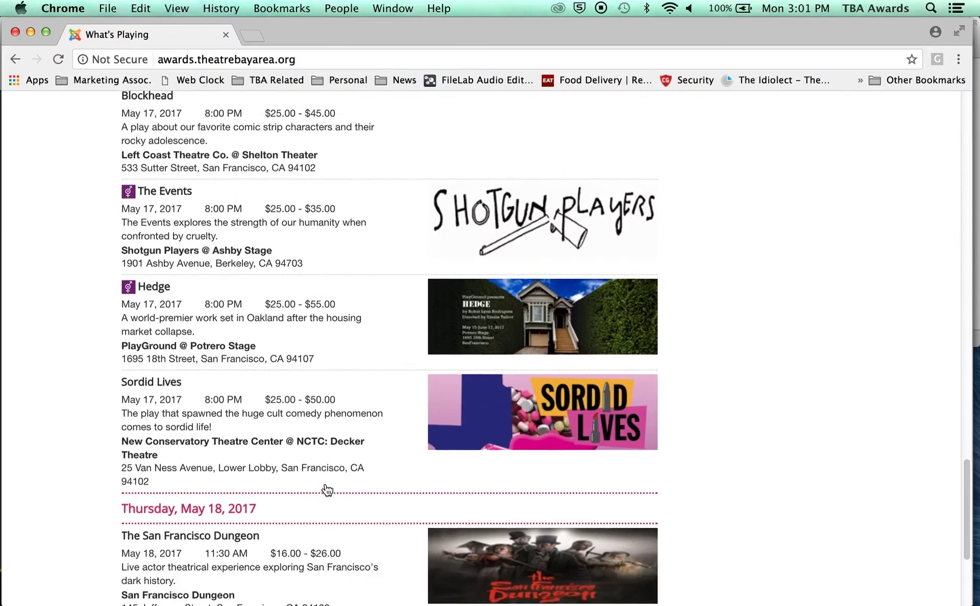
scroll(327, 491, "up", 10)
scroll(326, 491, "up", 20)
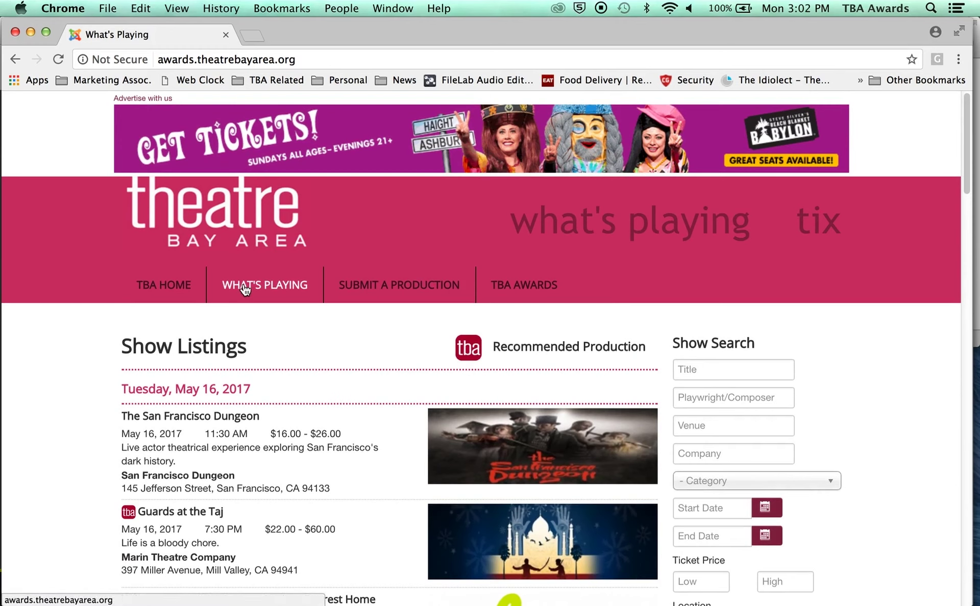
mouse_move(386, 287)
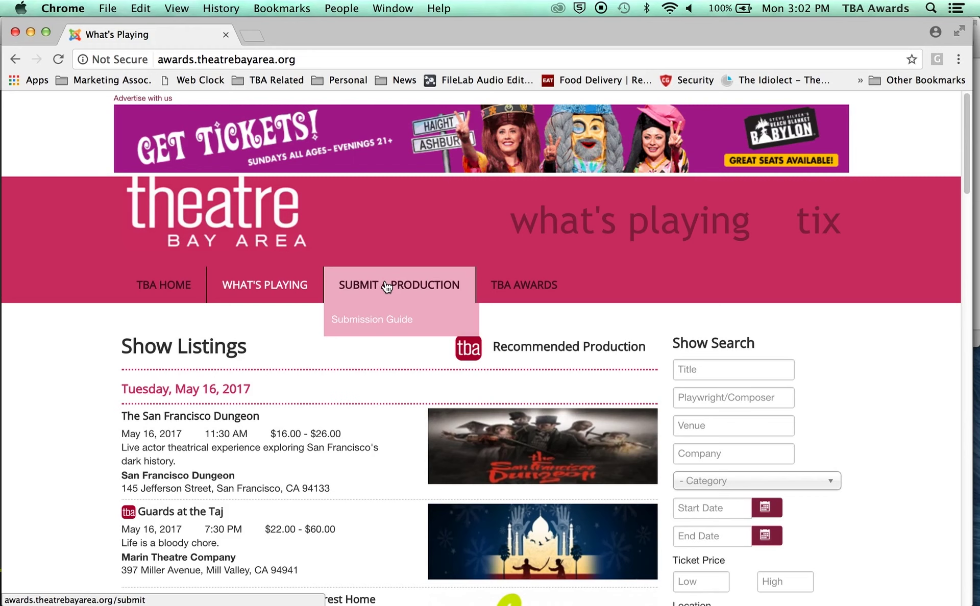
mouse_move(494, 289)
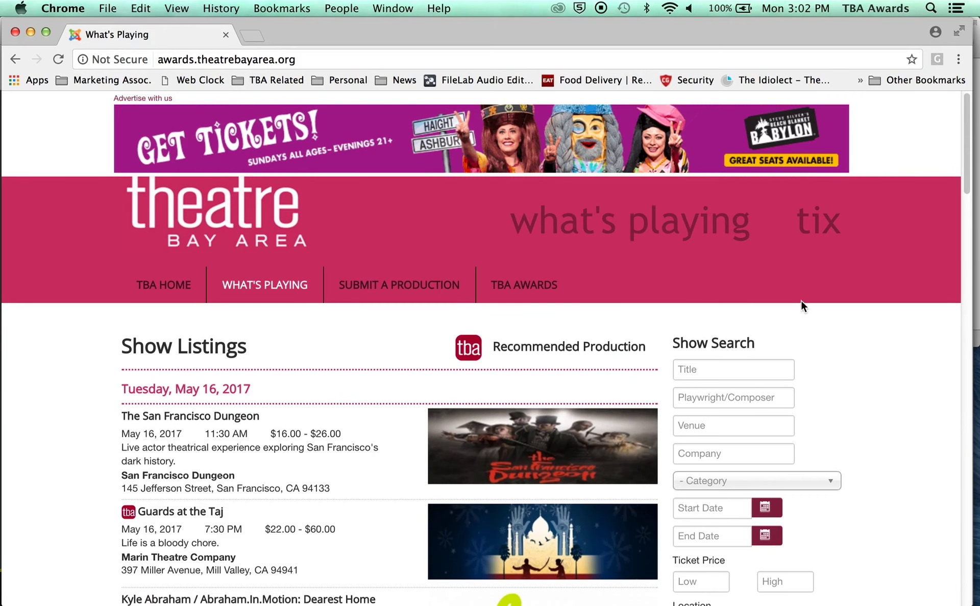
Step: Enter the adjudicator's username and password in Awards Program Login and submit them
scroll(801, 300, "down", 10)
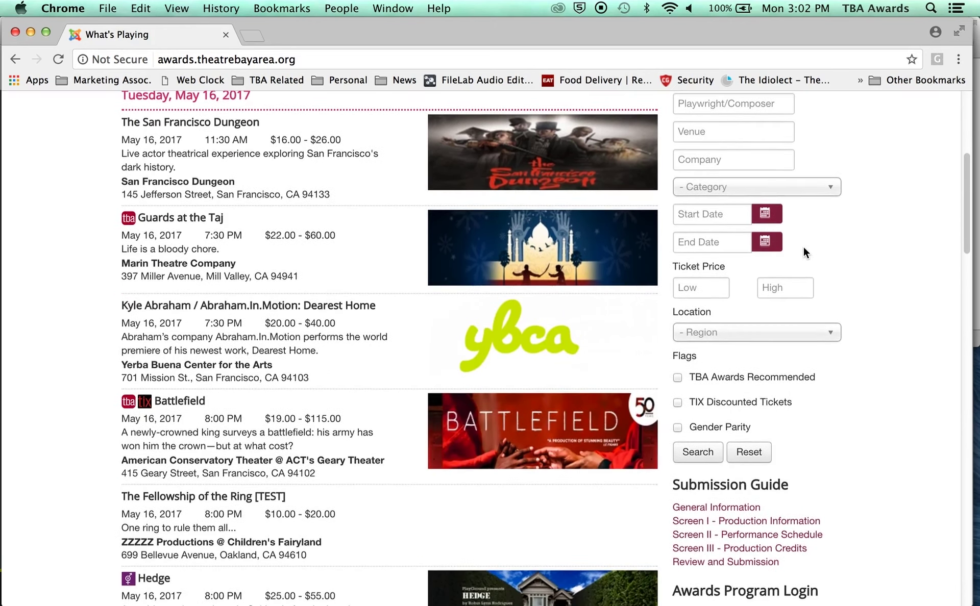
scroll(803, 247, "down", 12)
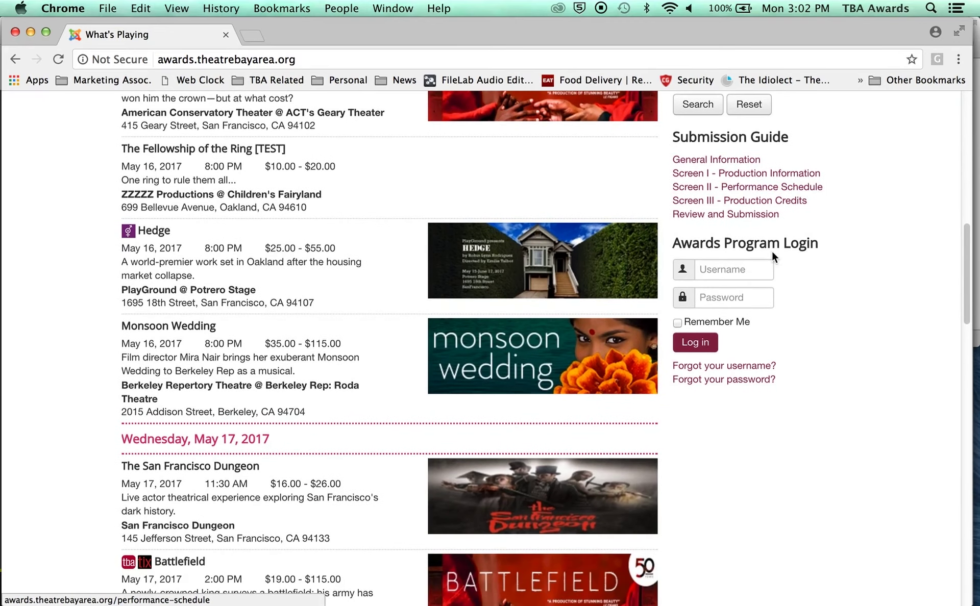
left_click(710, 269)
type("ba")
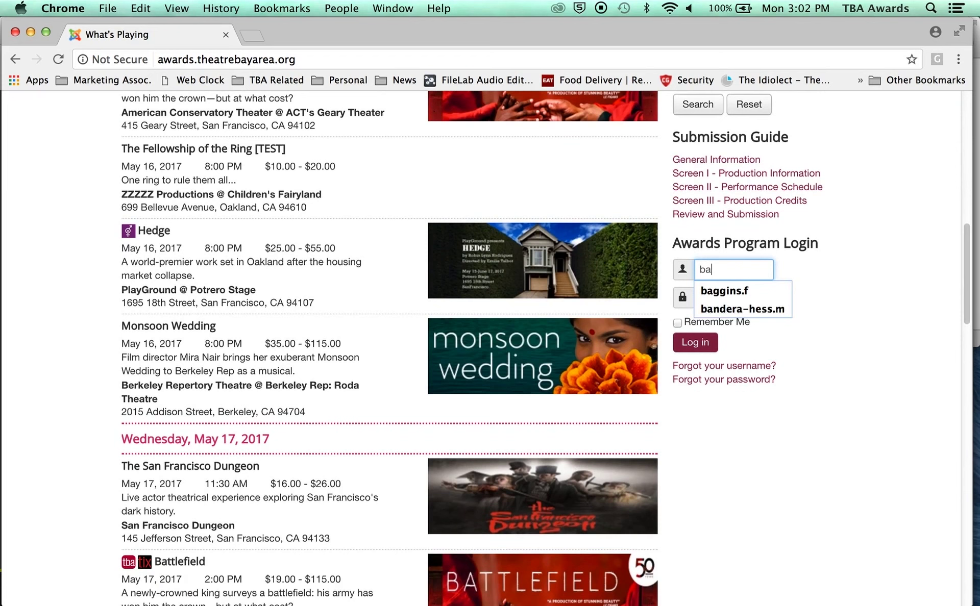
type("ggins.f")
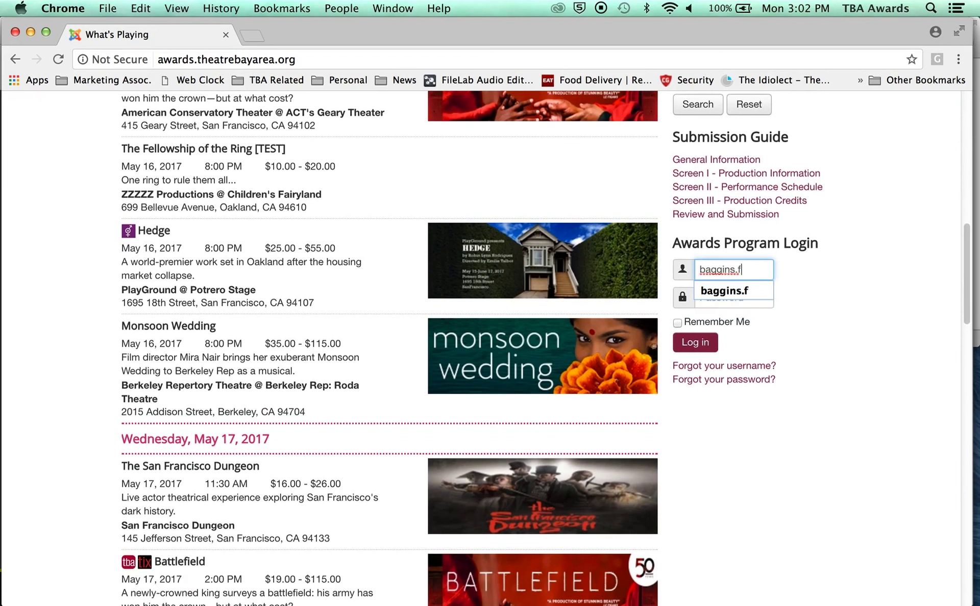
key("Tab")
type("******")
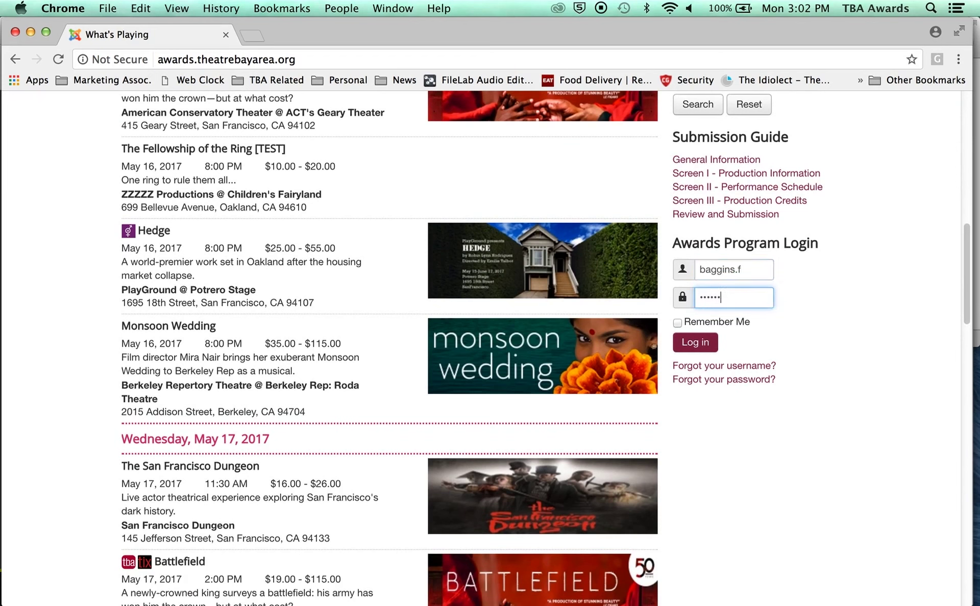
type("*")
left_click(695, 341)
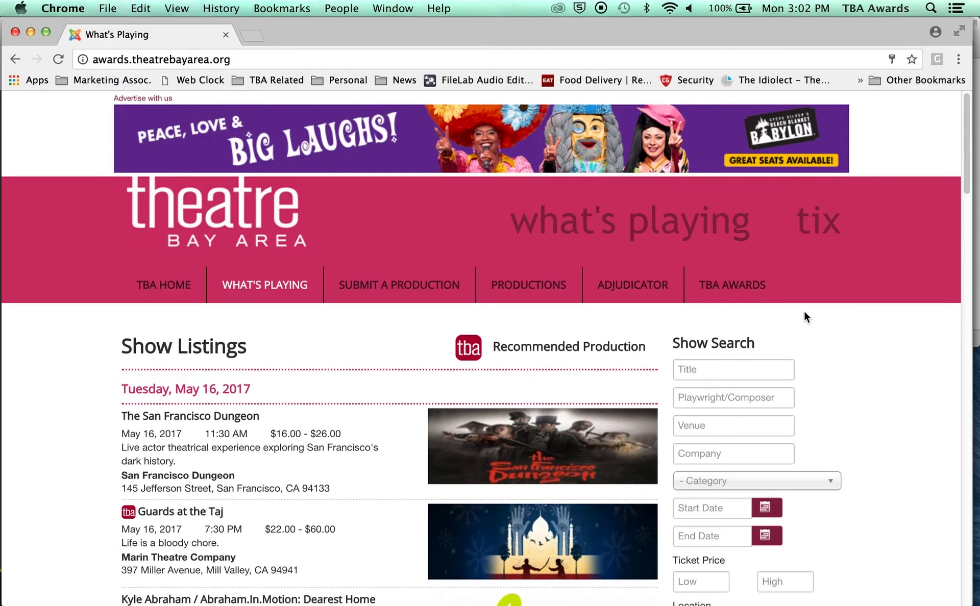
Step: Scroll the signed-in What's Playing page and bring up the nav bar menus
scroll(914, 326, "down", 2)
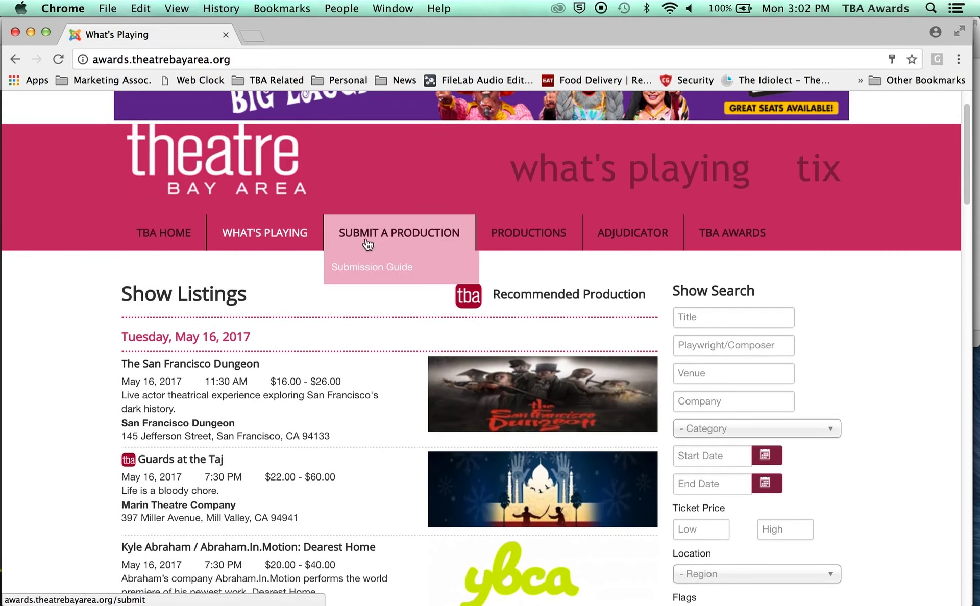
mouse_move(422, 230)
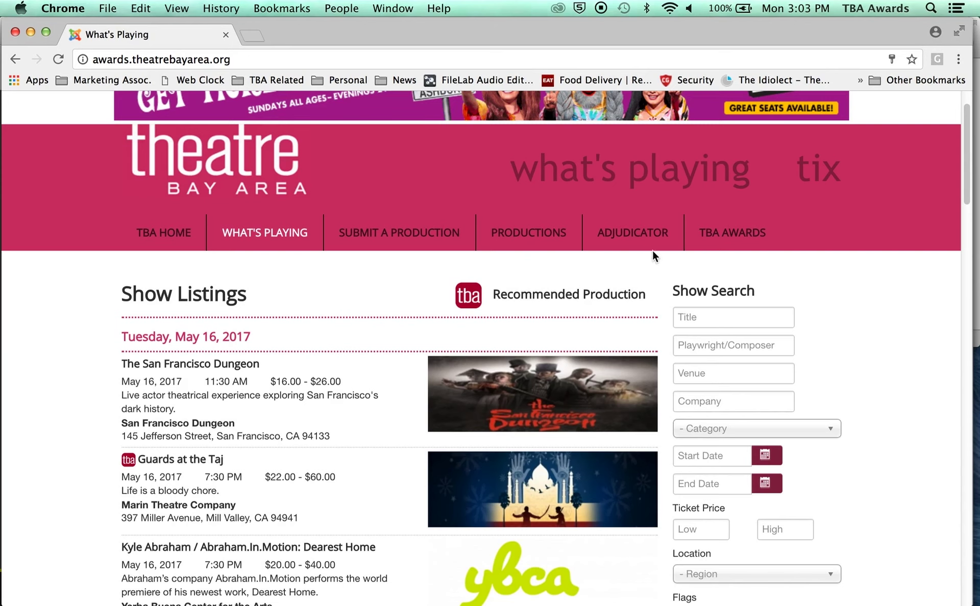
Step: Go to the ADJUDICATOR dashboard and scroll down to its Add Location section
left_click(630, 233)
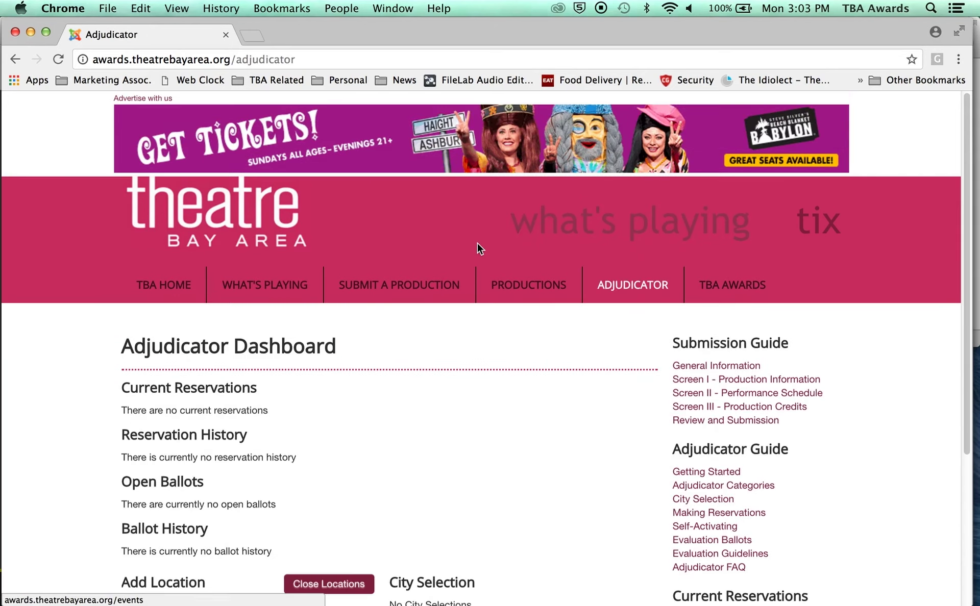
scroll(476, 243, "down", 2)
scroll(477, 243, "down", 2)
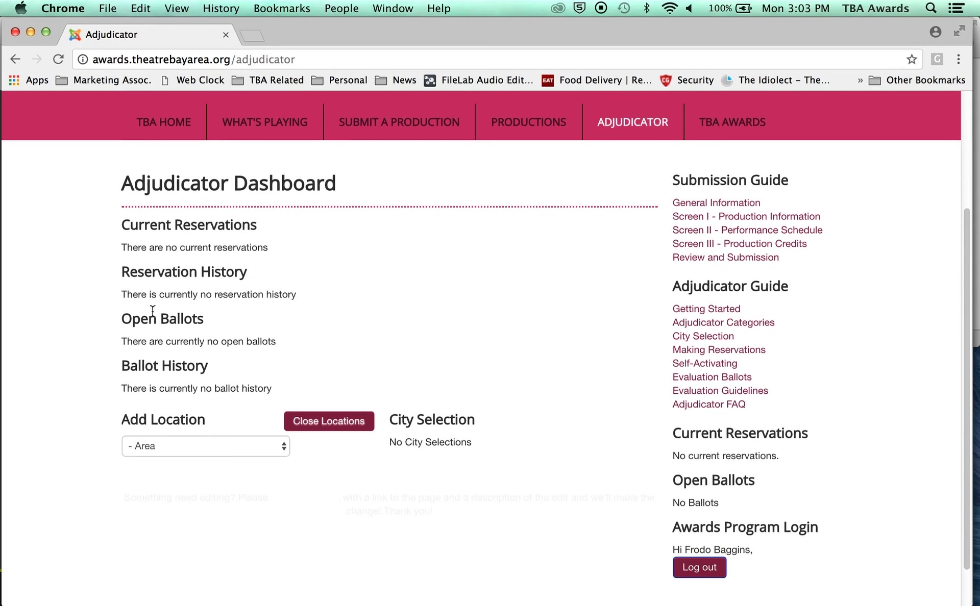
scroll(400, 193, "down", 1)
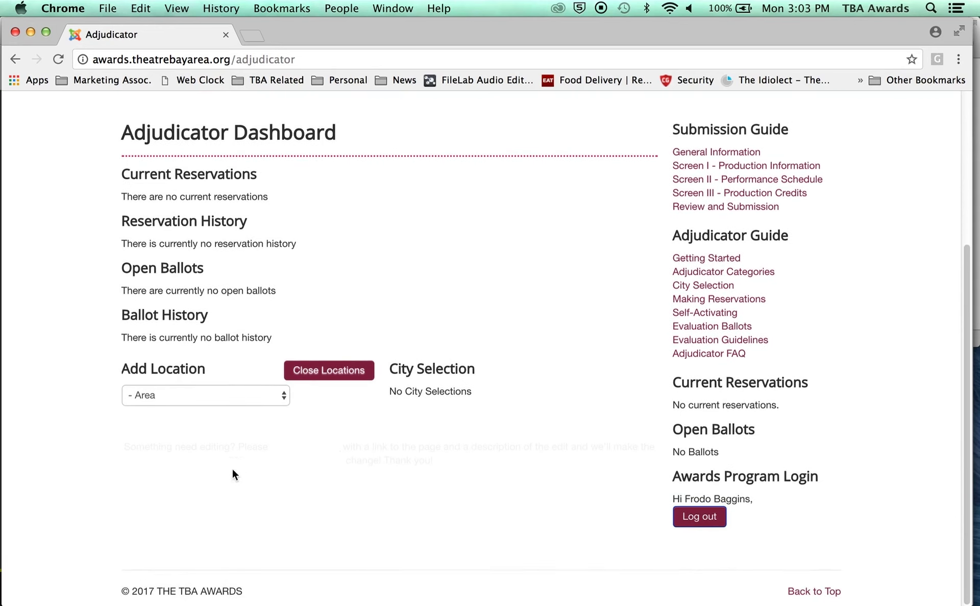
scroll(444, 367, "down", 1)
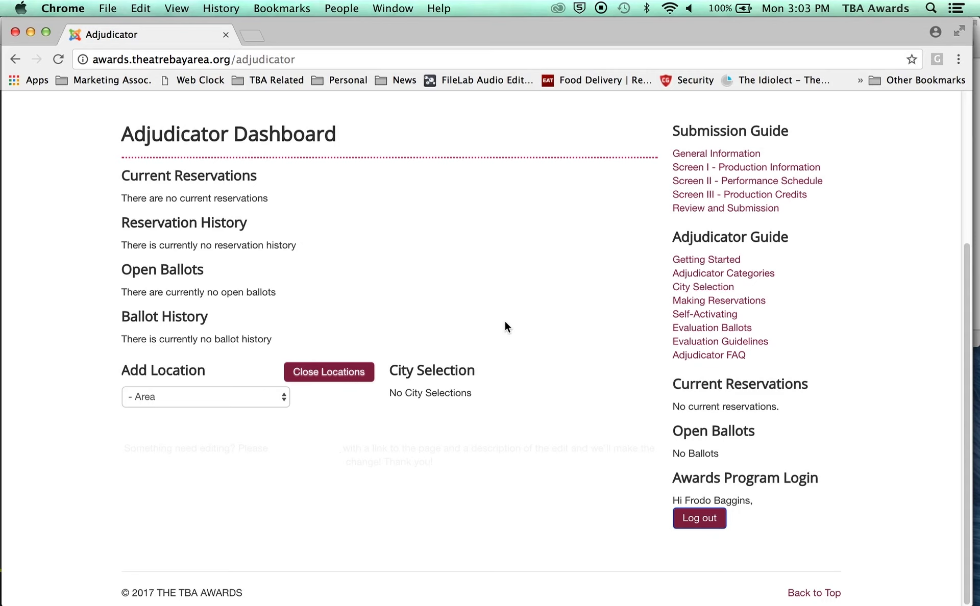
Step: Choose San Francisco as area, county and city under Add Location and save it
left_click(197, 397)
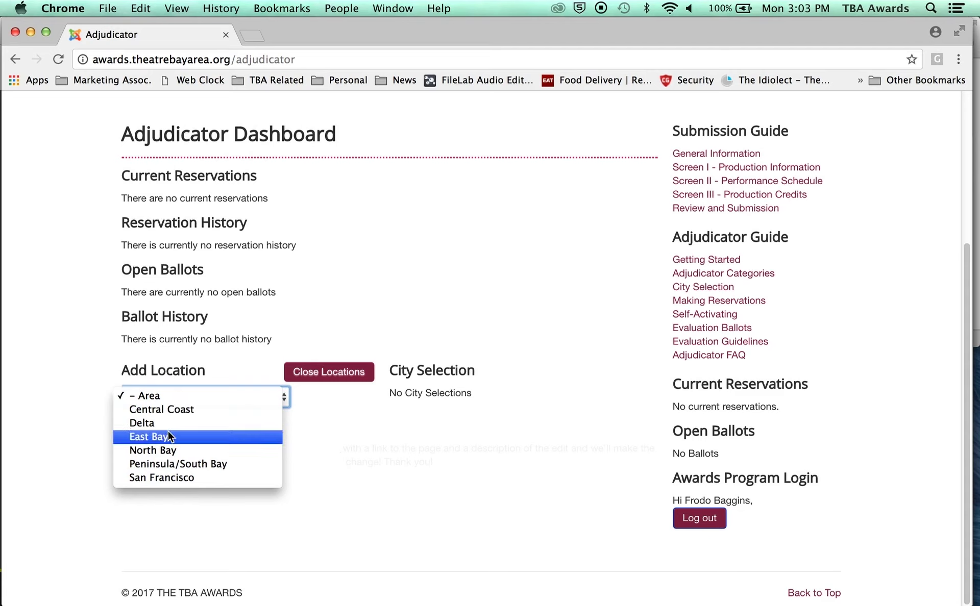
left_click(176, 478)
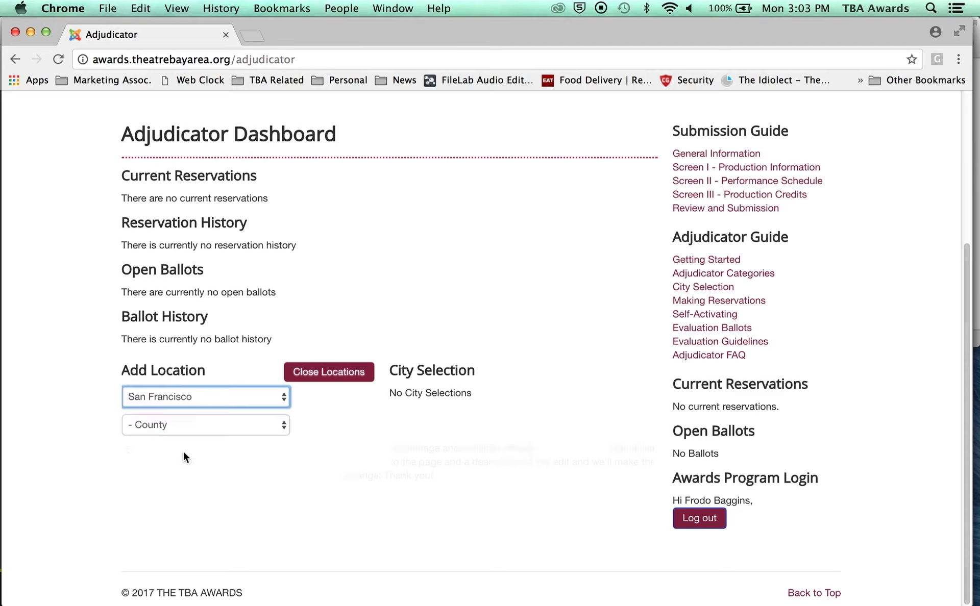
left_click(152, 424)
left_click(193, 437)
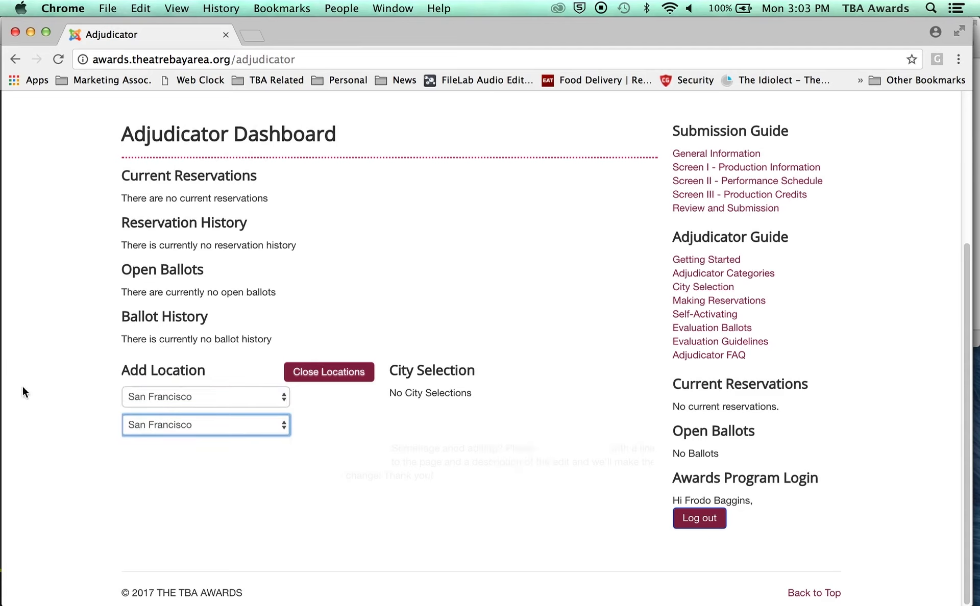
left_click(161, 461)
left_click(158, 464)
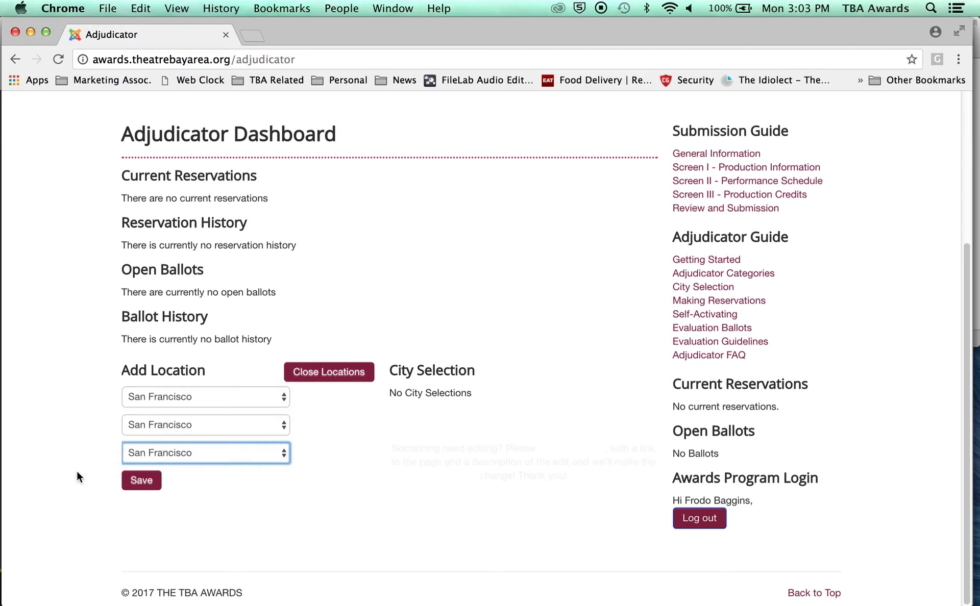
left_click(139, 484)
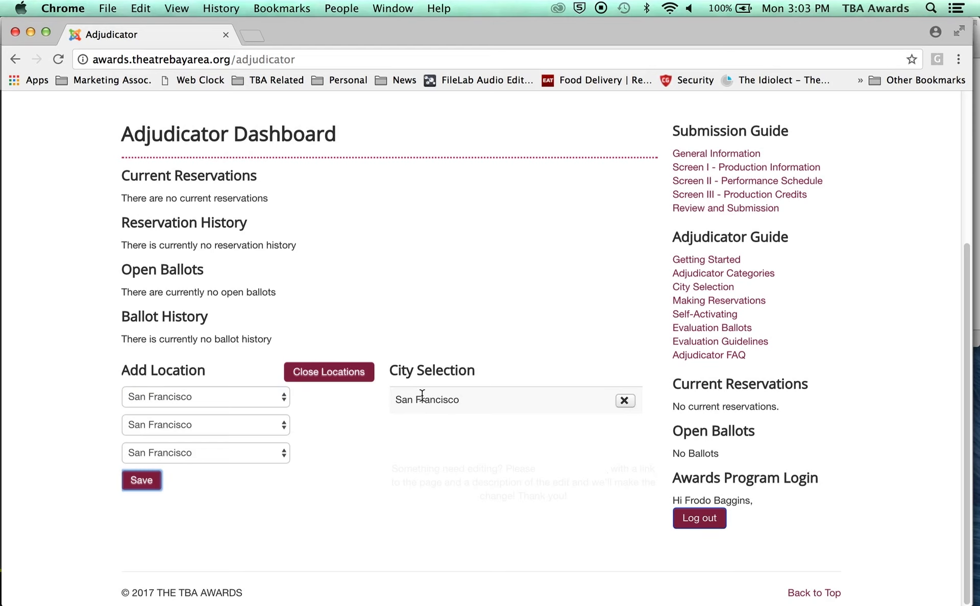
Step: Highlight the new San Francisco entry in the City Selection list to check it
triple_click(407, 401)
left_click(408, 401)
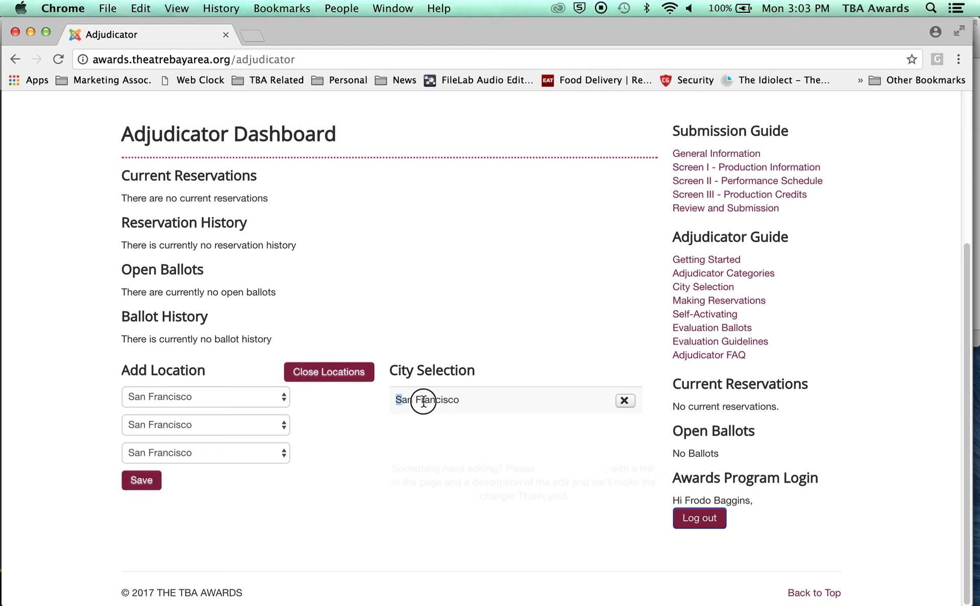
triple_click(428, 400)
left_click(473, 402)
left_click_drag(473, 402, 393, 397)
left_click(393, 397)
Step: Pick East Bay > Alameda > Berkeley under Add Location and save it
left_click(183, 400)
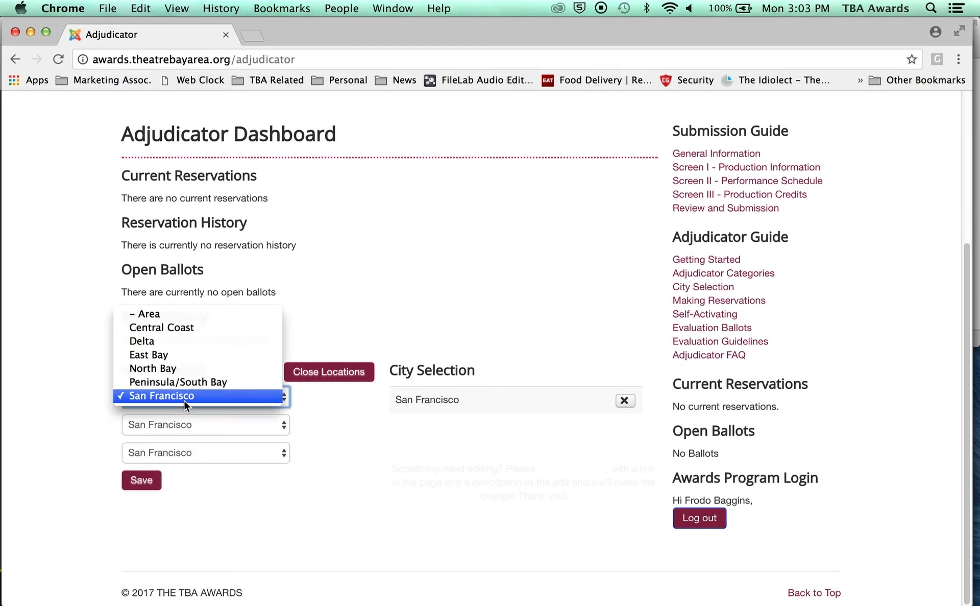
left_click(136, 355)
left_click(165, 427)
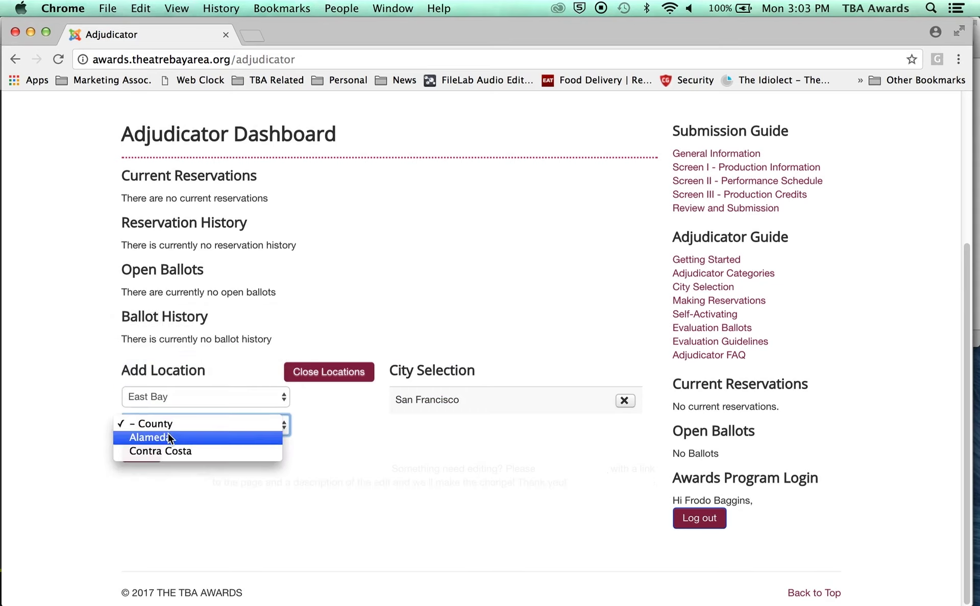
left_click(204, 437)
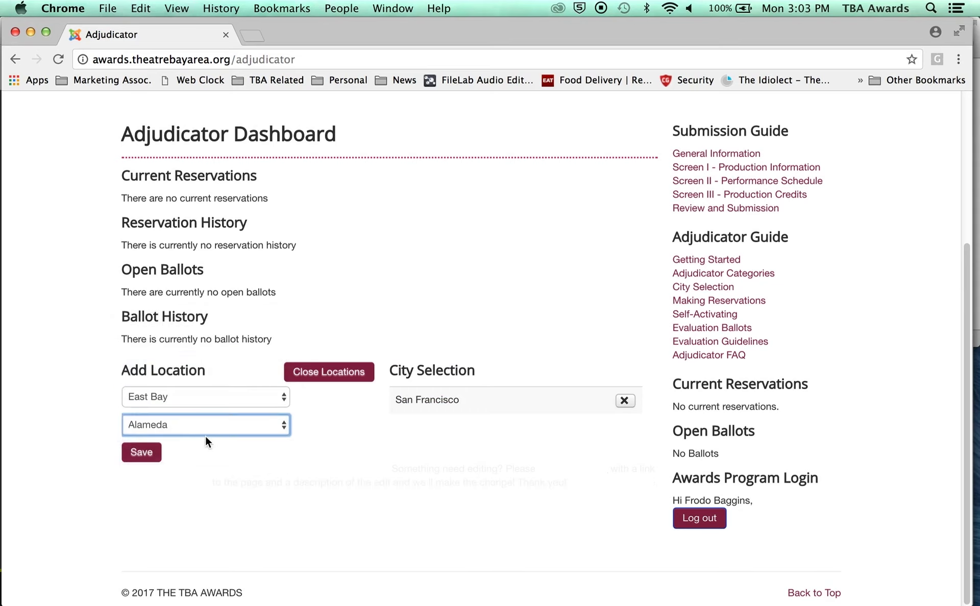
left_click(148, 453)
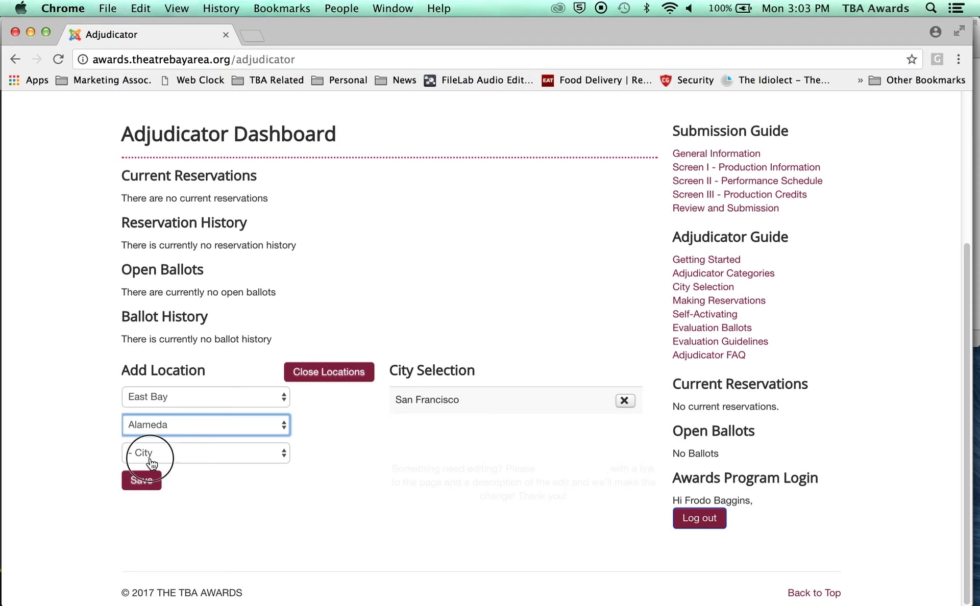
left_click(151, 506)
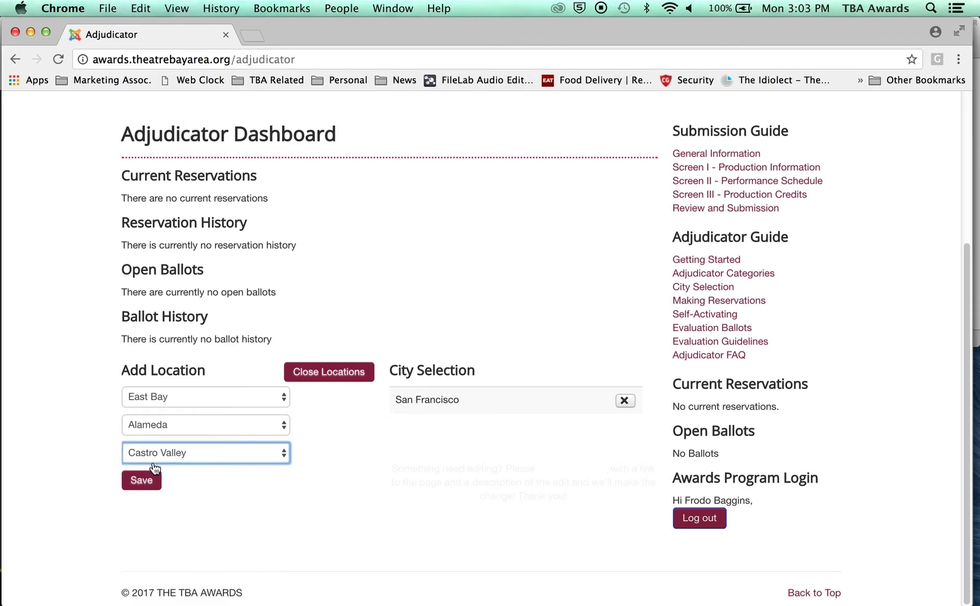
left_click(152, 454)
key("Return")
left_click(143, 480)
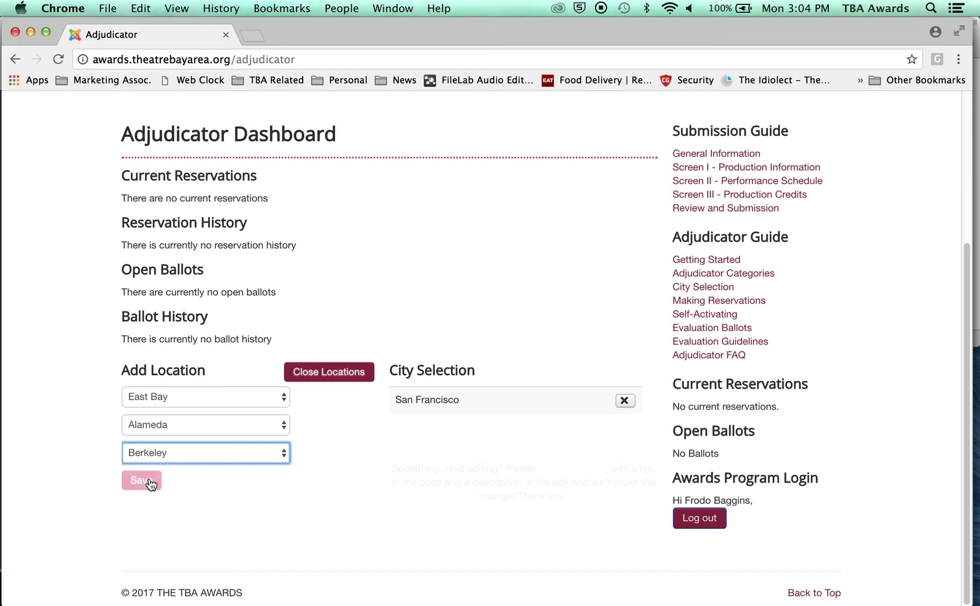
Step: Select Oakland as the Alameda city and save it as well
left_click(170, 456)
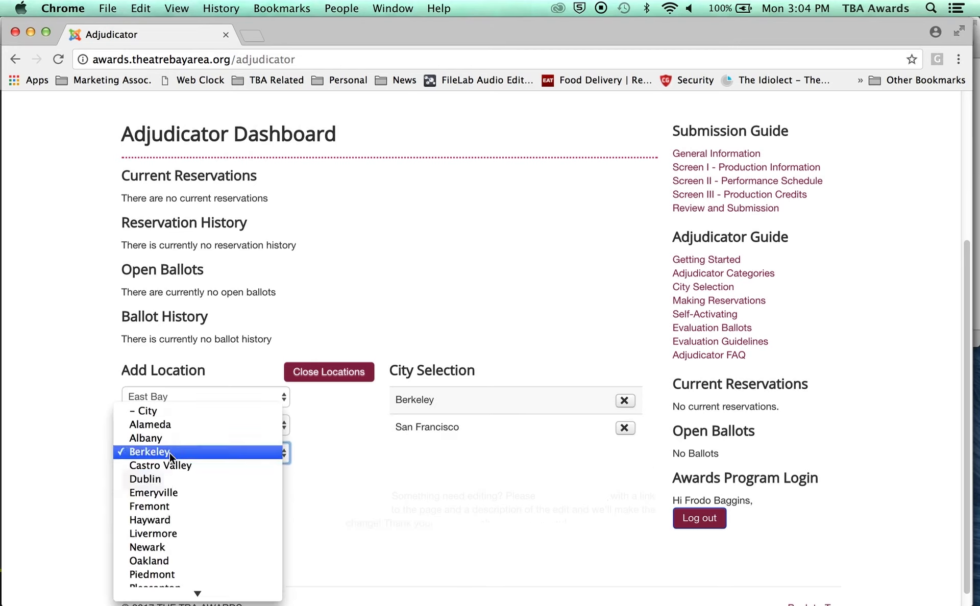
left_click(167, 539)
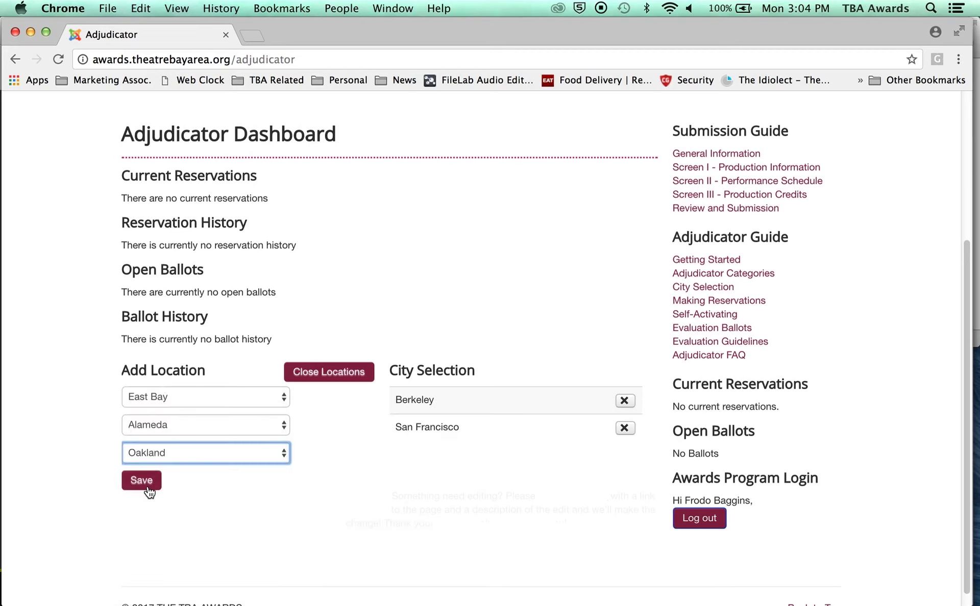
left_click(144, 482)
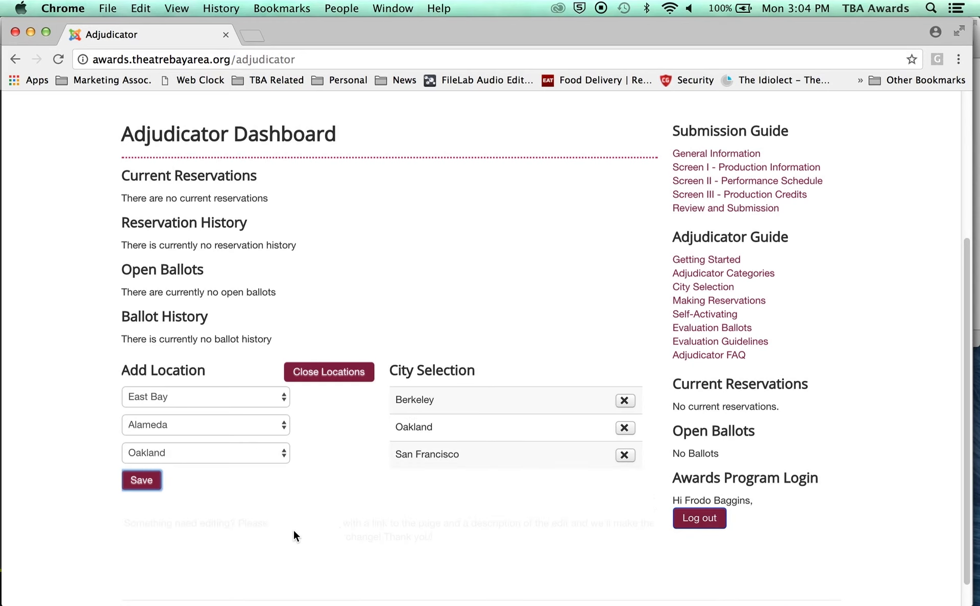
scroll(410, 483, "down", 2)
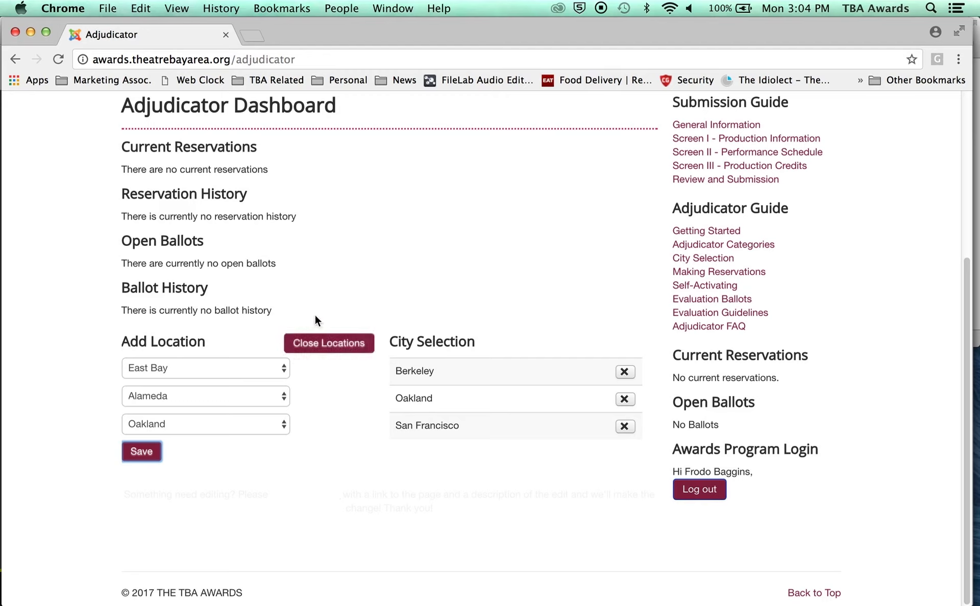
Step: Close Locations and confirm the alert, locking Berkeley, Oakland and San Francisco
left_click(318, 333)
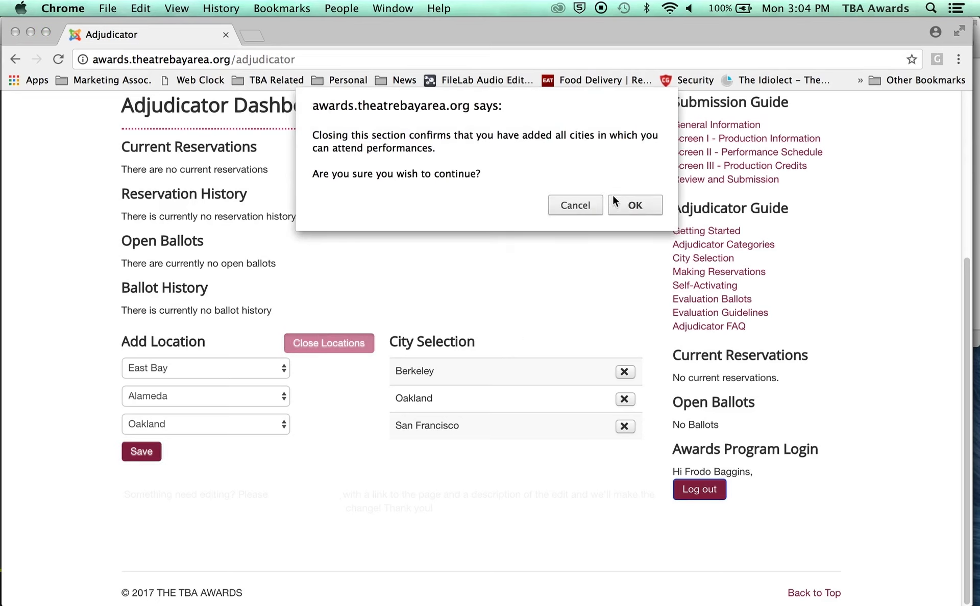
left_click(633, 205)
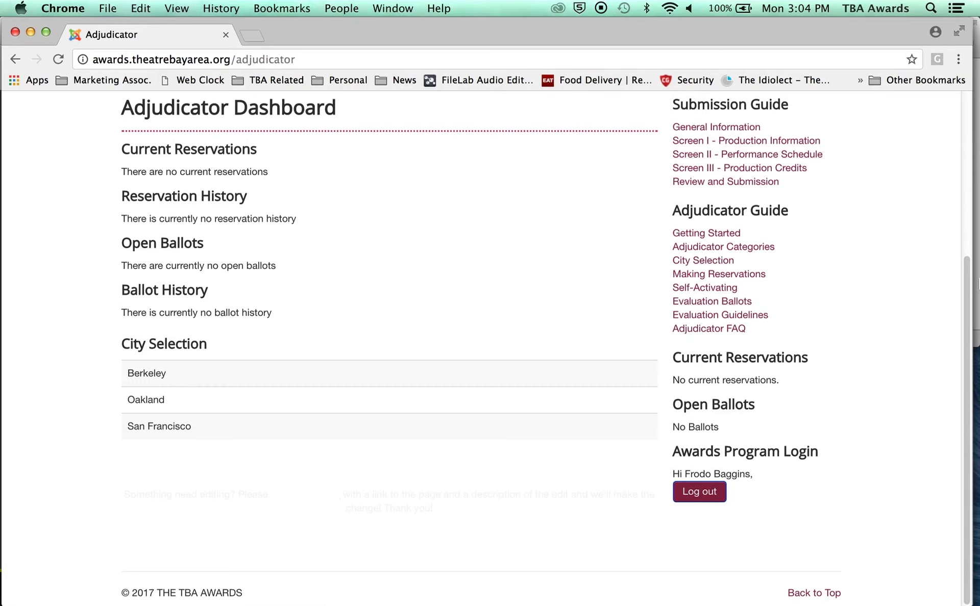
left_click(966, 288)
left_click_drag(966, 289, 962, 165)
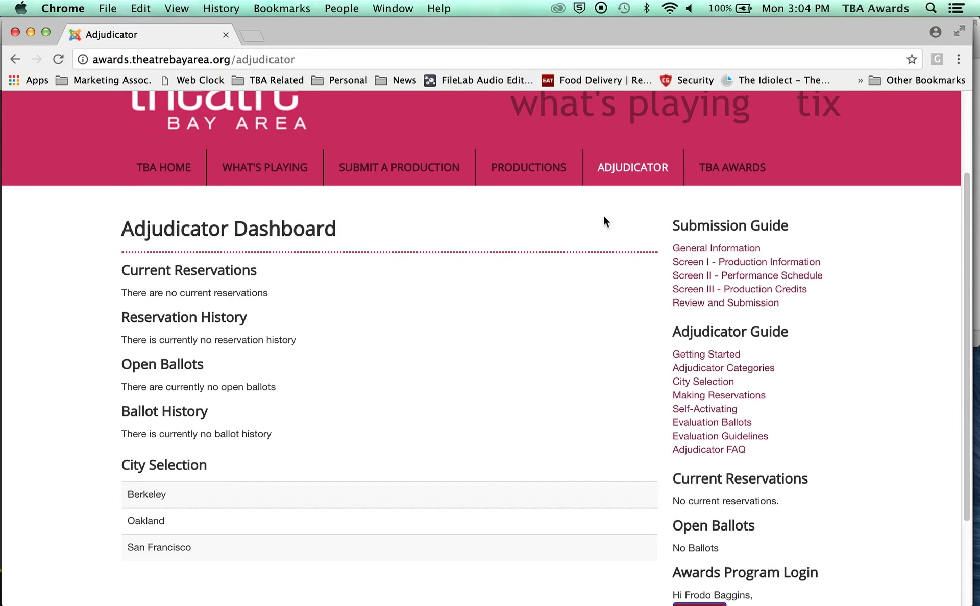
Step: Review the three locked city names and scroll back up to the nav bar
scroll(603, 222, "down", 3)
left_click_drag(127, 381, 463, 419)
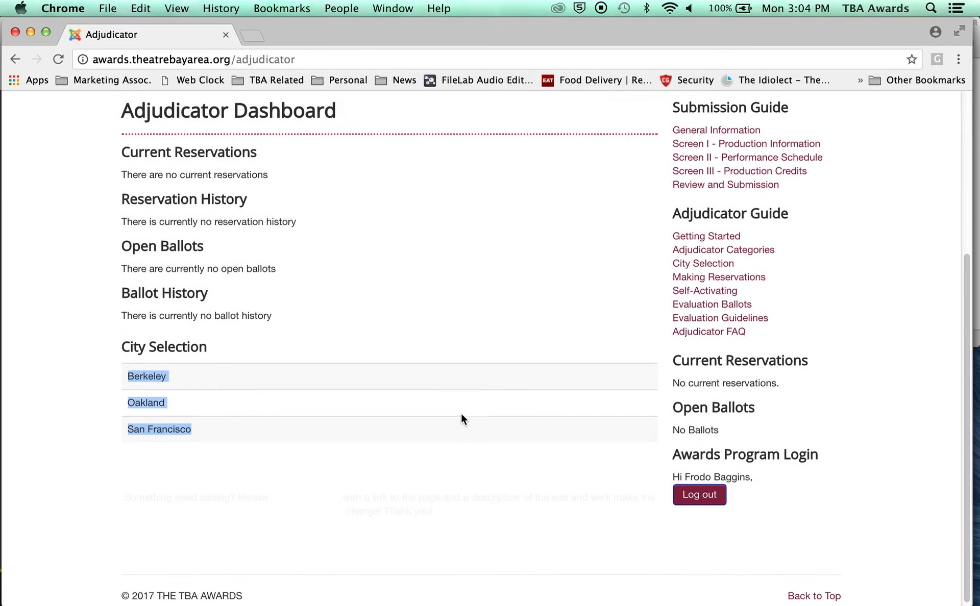
left_click(458, 398)
scroll(458, 398, "up", 4)
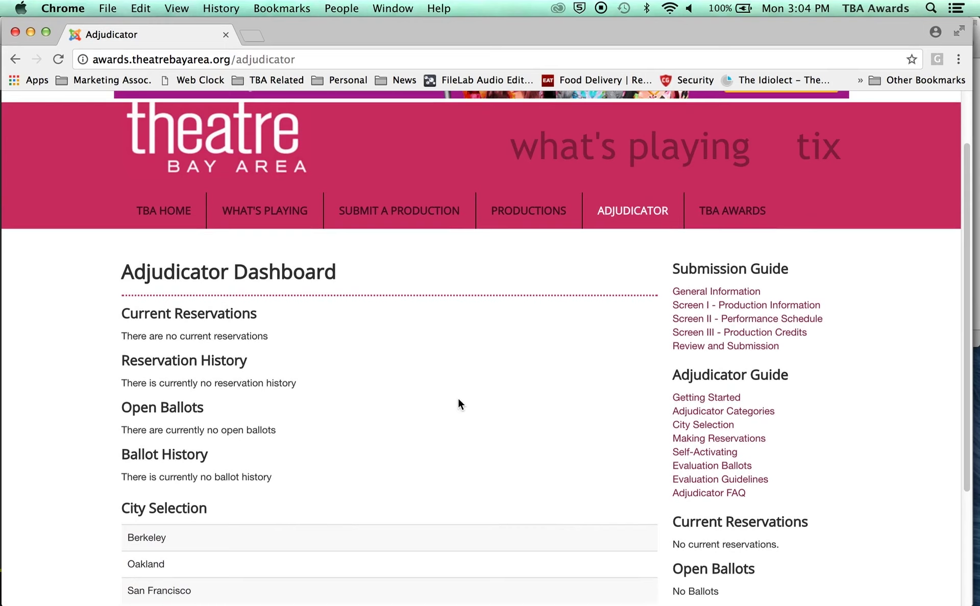
Step: Bring up the Participating Productions list from the PRODUCTIONS tab
left_click(531, 211)
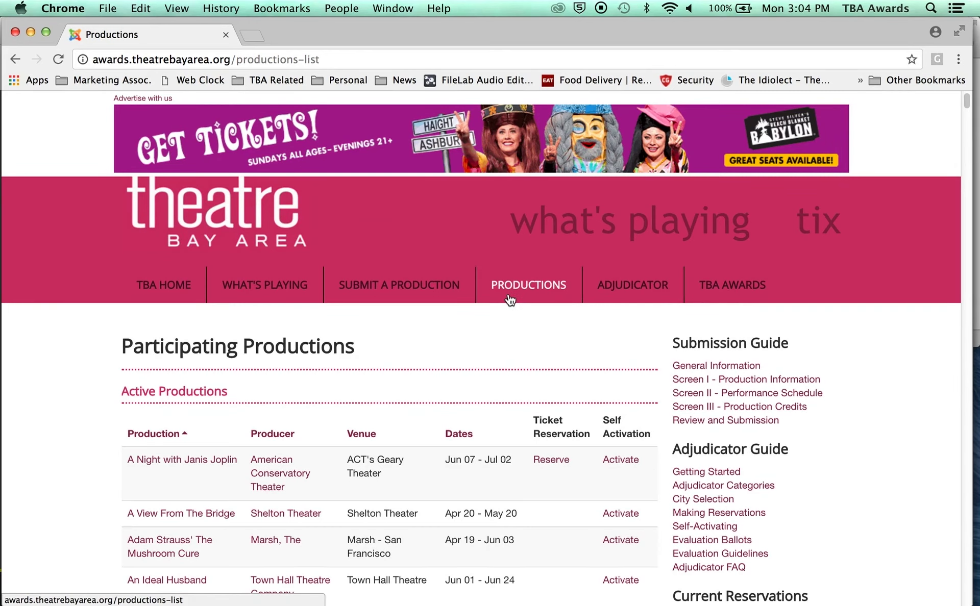
scroll(403, 194, "down", 3)
scroll(406, 198, "down", 5)
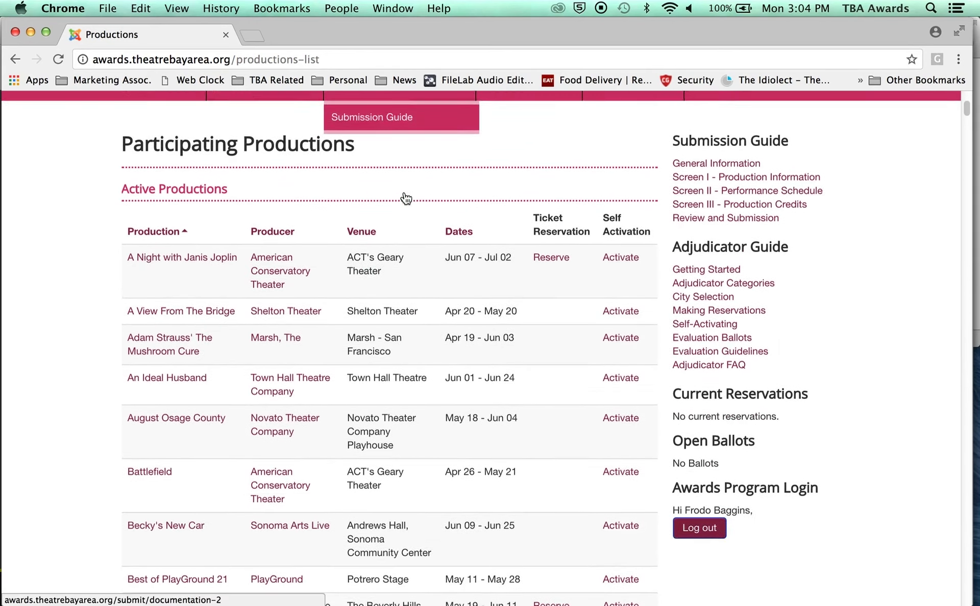
scroll(41, 213, "up", 1)
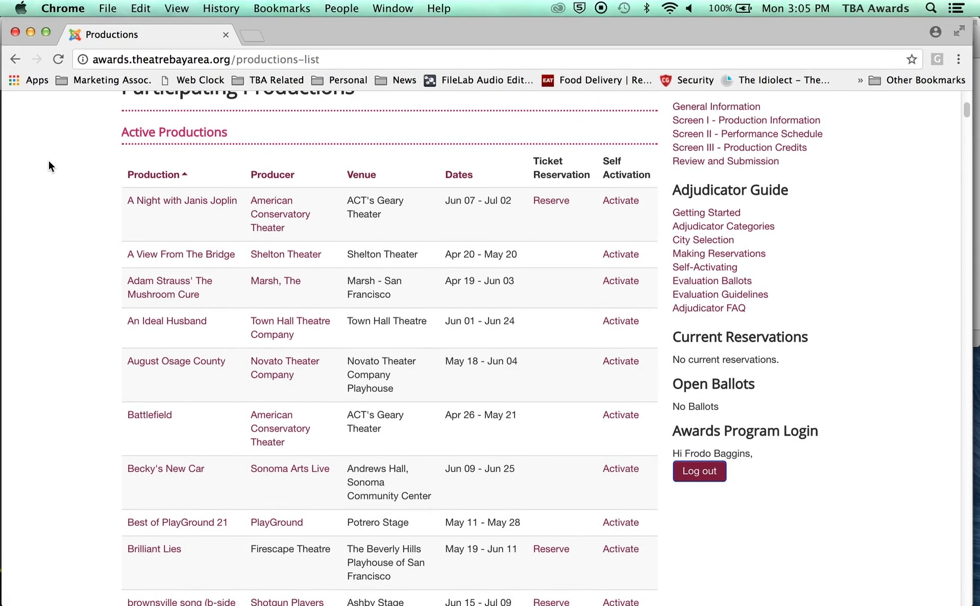
Step: Scroll through the Active and Completed Productions with their dates and venues
scroll(48, 156, "down", 5)
scroll(47, 156, "down", 15)
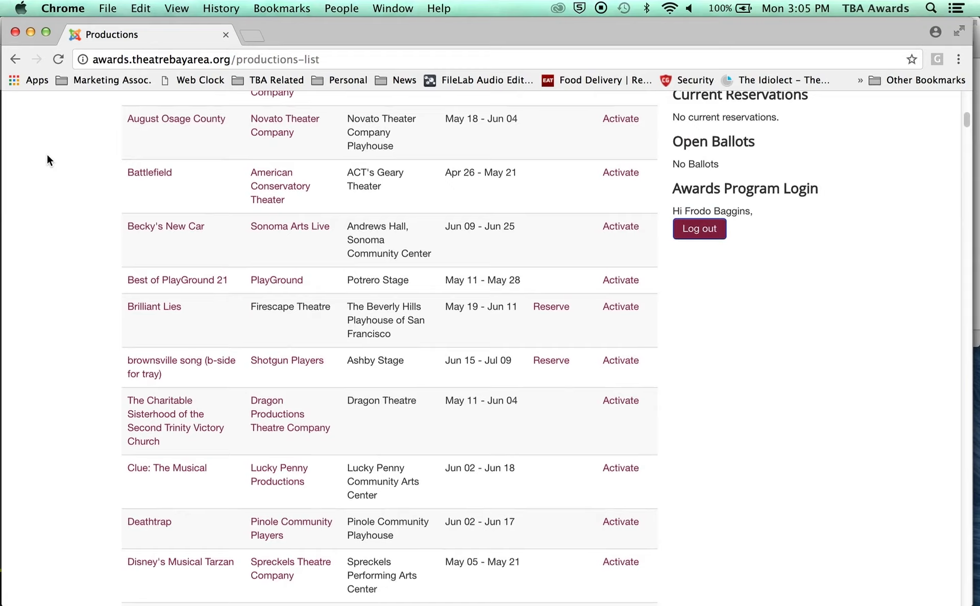
scroll(47, 155, "down", 15)
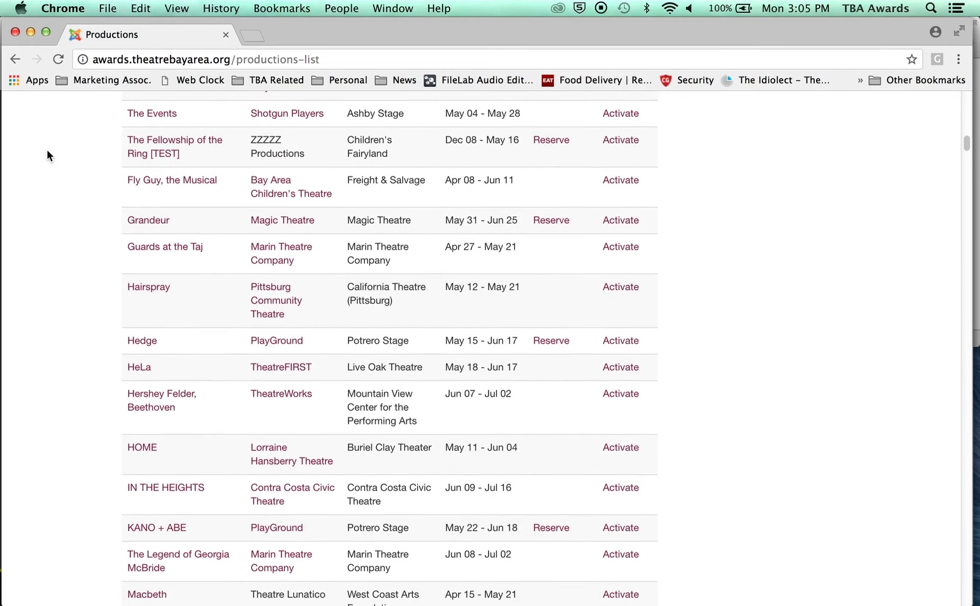
scroll(47, 155, "down", 16)
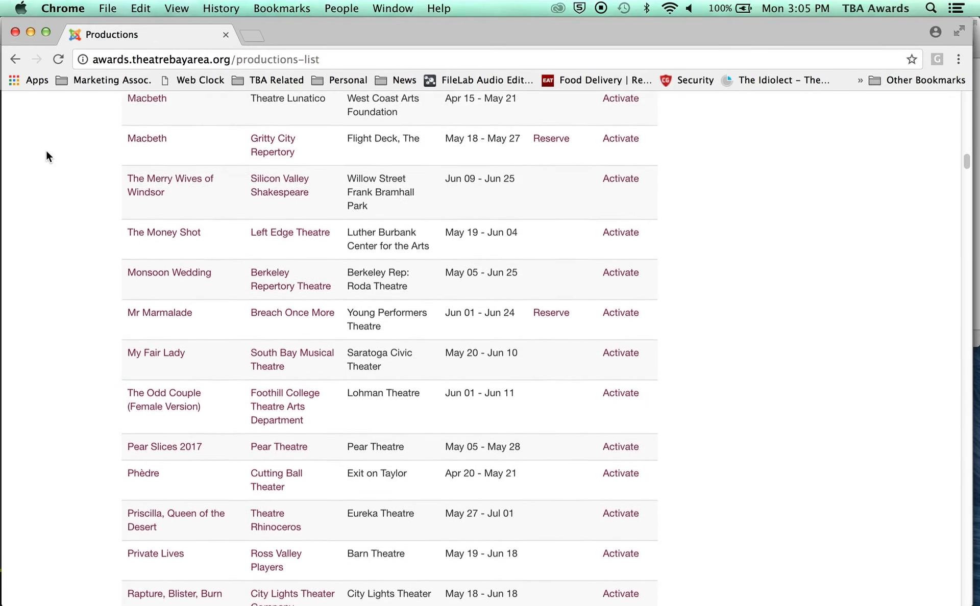
scroll(46, 156, "down", 6)
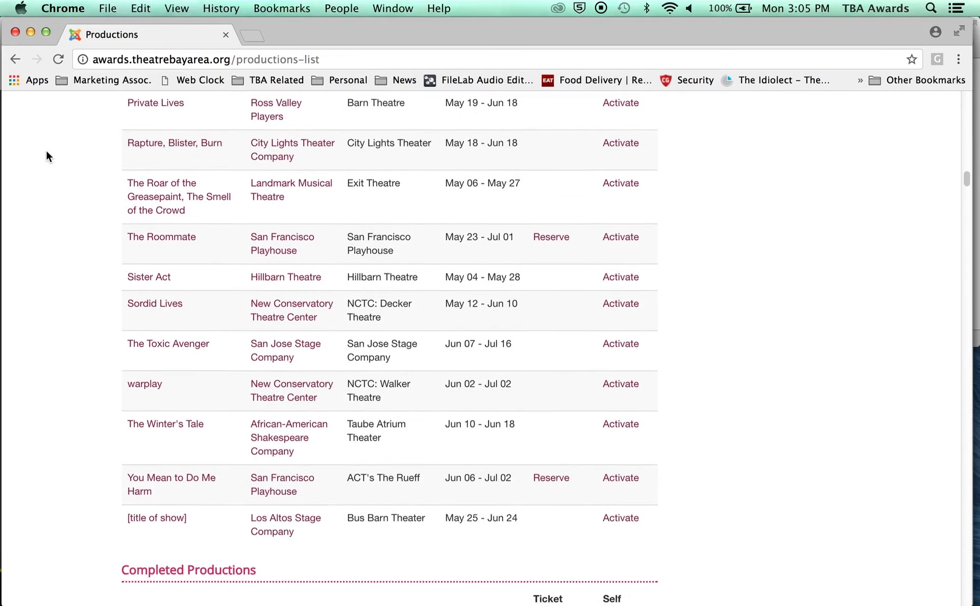
scroll(36, 156, "down", 6)
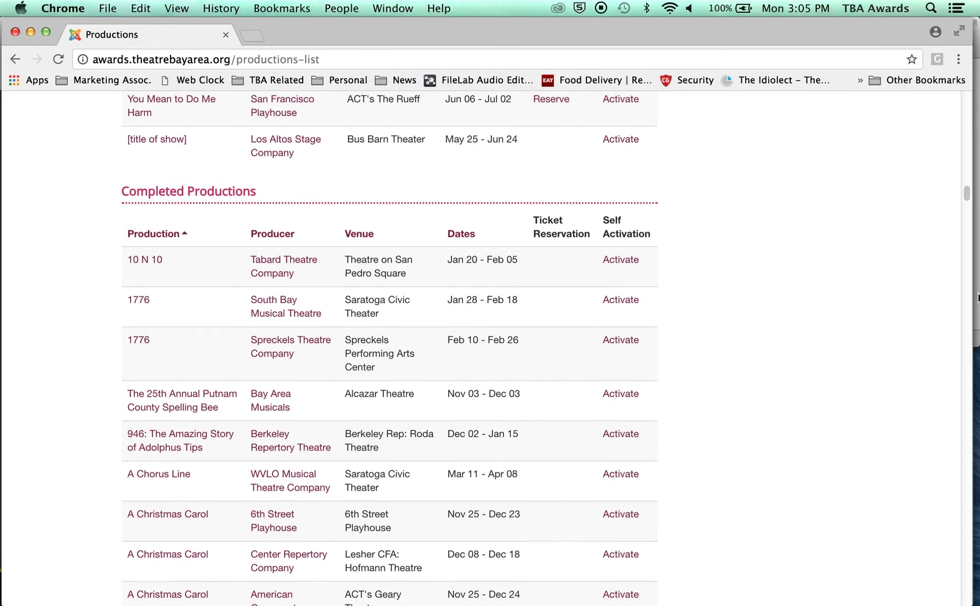
scroll(965, 258, "down", 10)
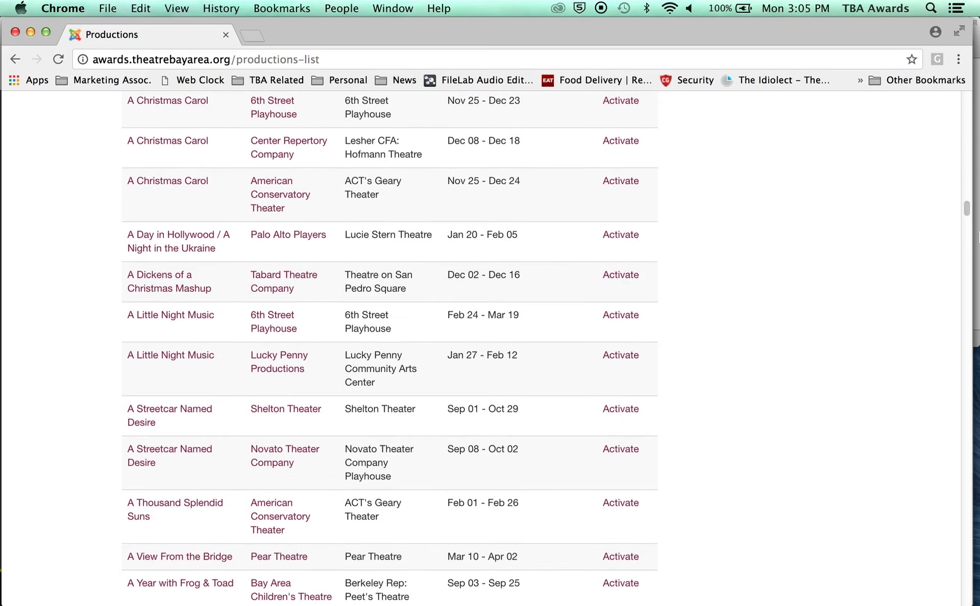
left_click_drag(967, 207, 956, 103)
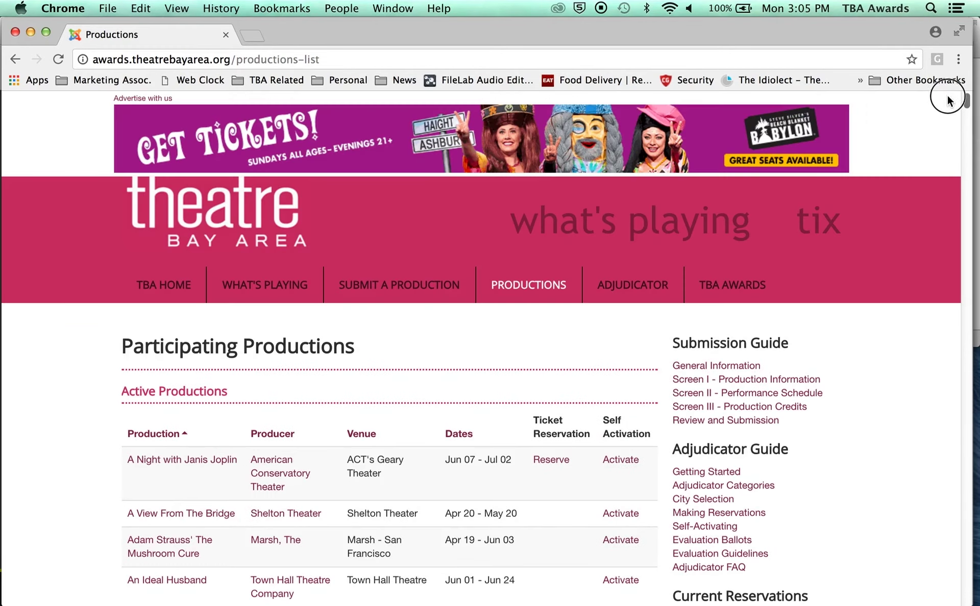
scroll(340, 365, "down", 5)
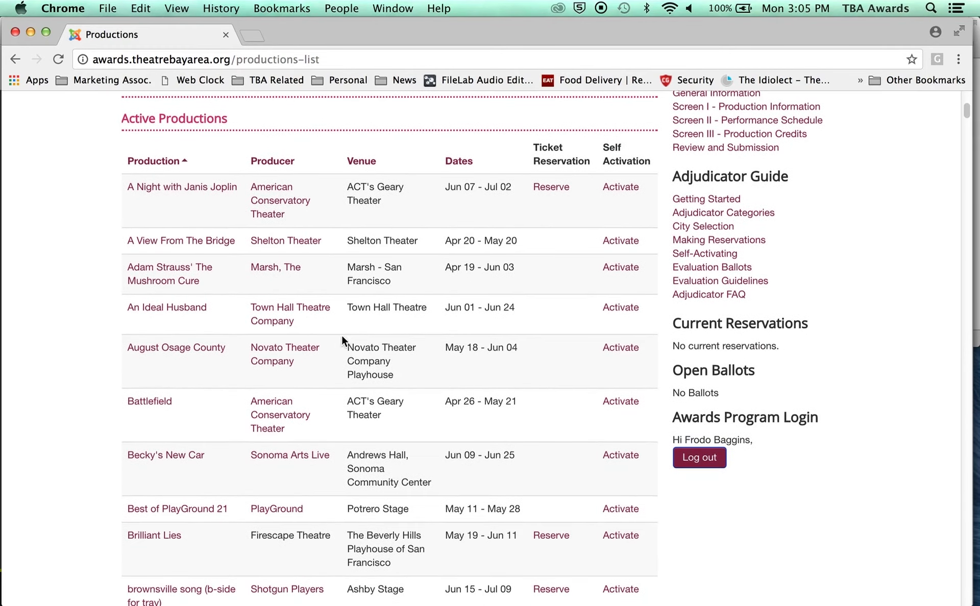